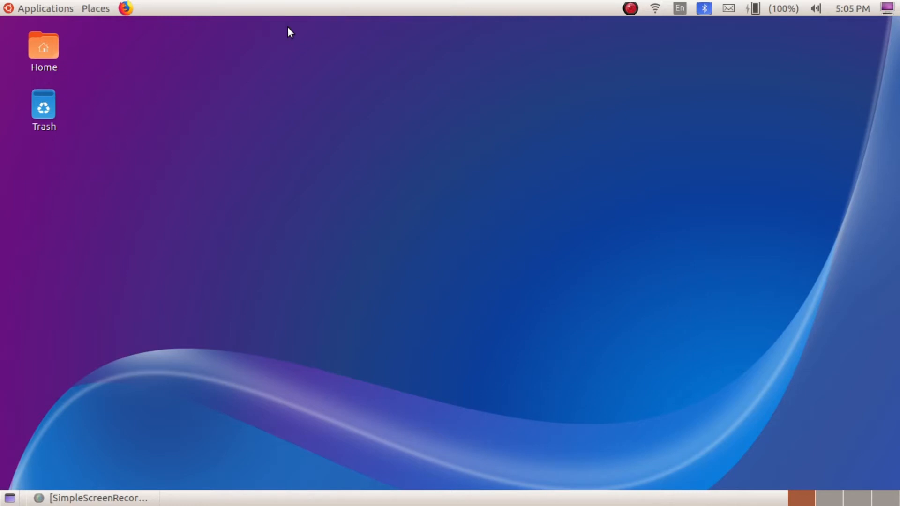
Step: Launch GNU Image Manipulation Program from the Graphics applications
left_click(44, 10)
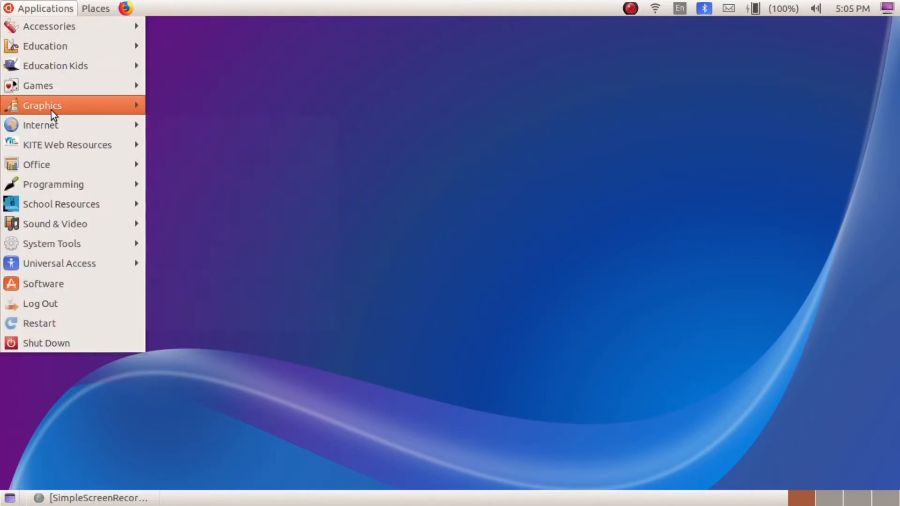
mouse_move(52, 110)
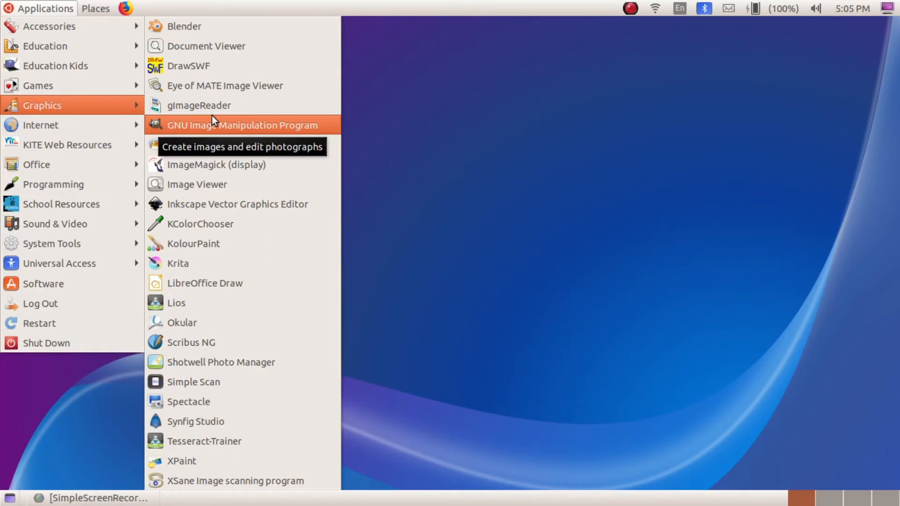
left_click(249, 126)
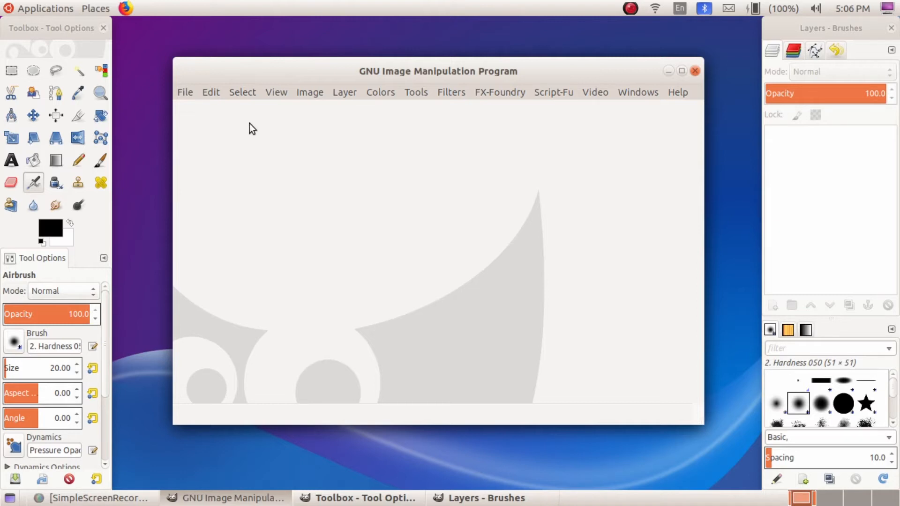
Step: Open CAT.jpg, ELEPHANT.jpg, FOX.jpg, LION.jpg and TIGER.jpg together from the Pictures folder
left_click(185, 93)
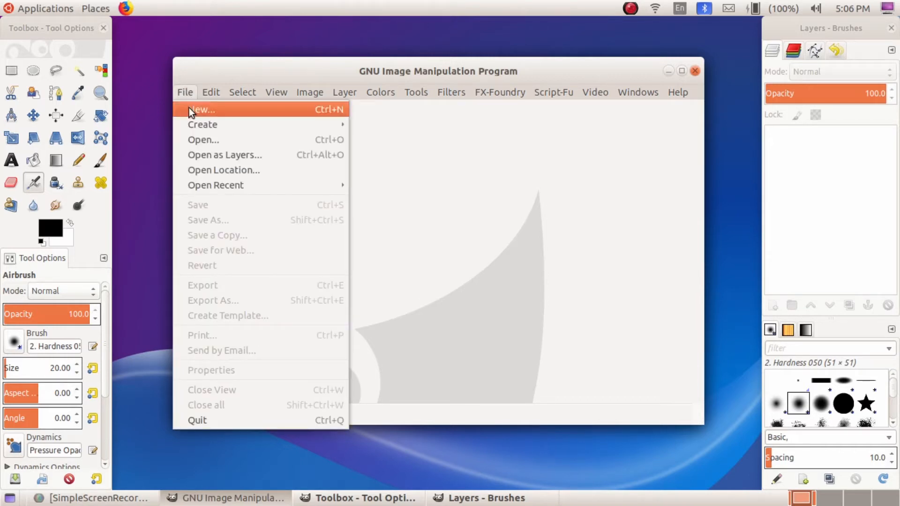
left_click(228, 140)
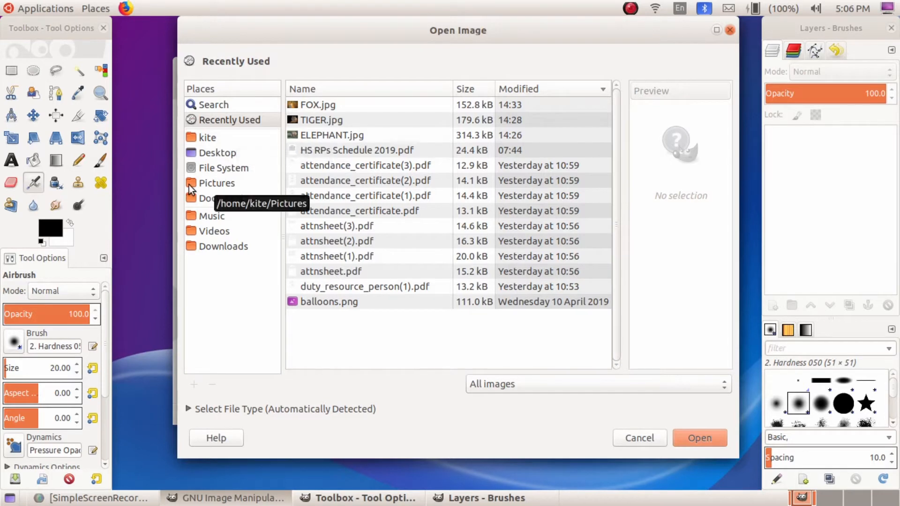
left_click(220, 185)
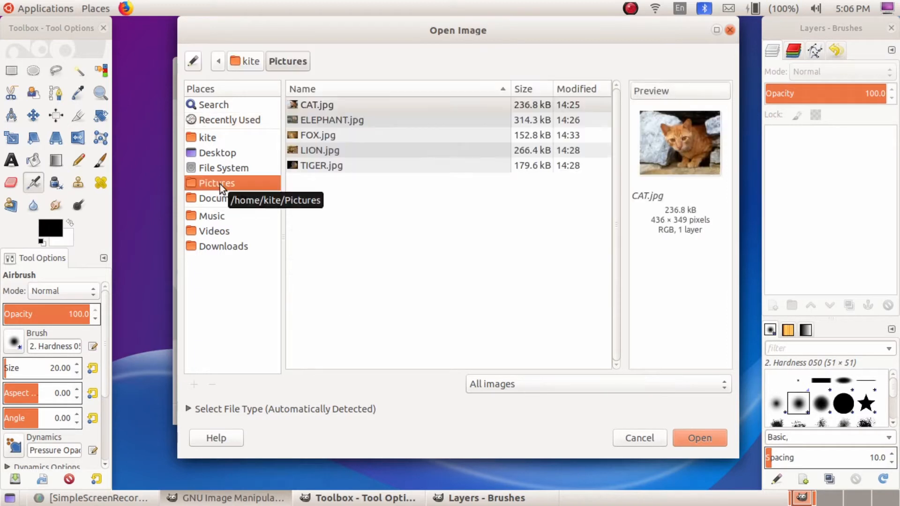
left_click(333, 105)
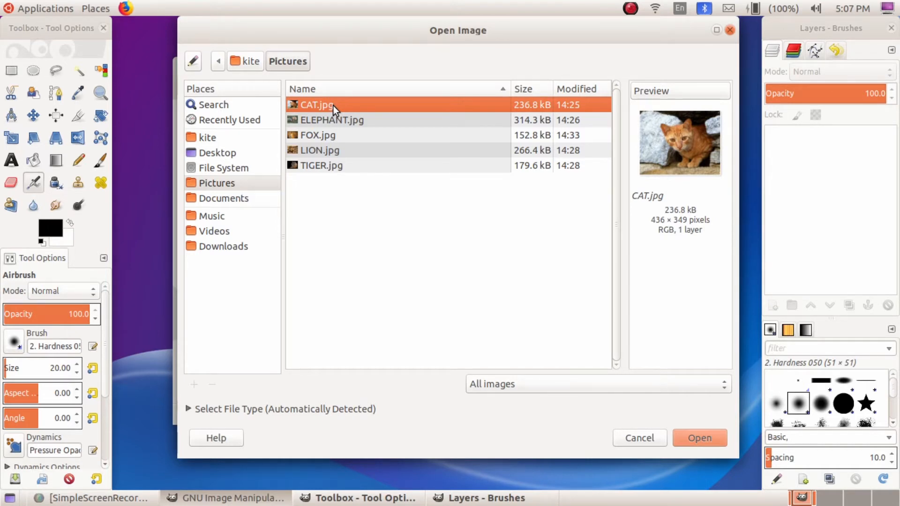
left_click(331, 167, "shift")
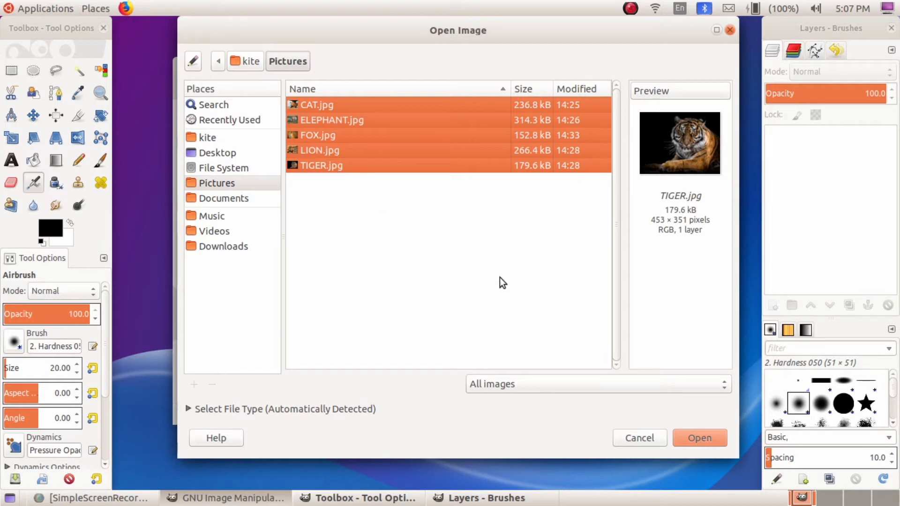
left_click(699, 439)
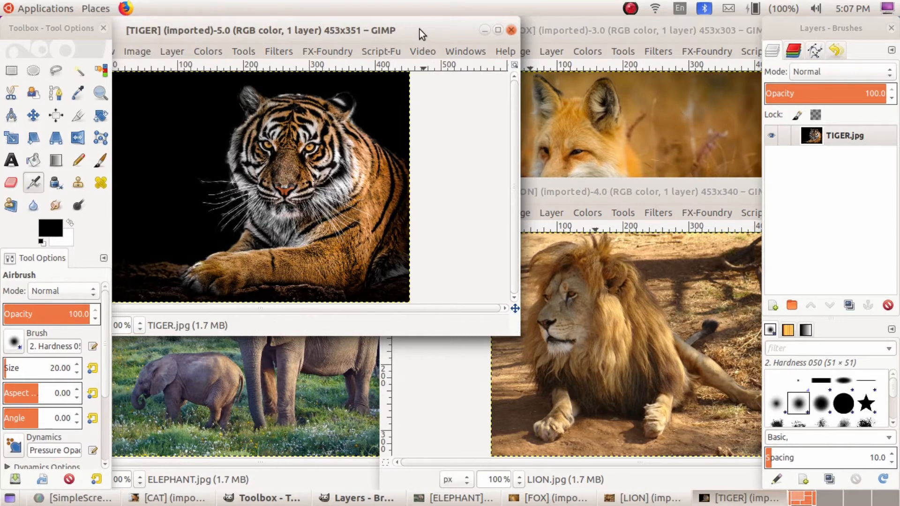
Step: Start the Filmstrip combine filter from the TIGER image
left_click_drag(417, 33, 597, 75)
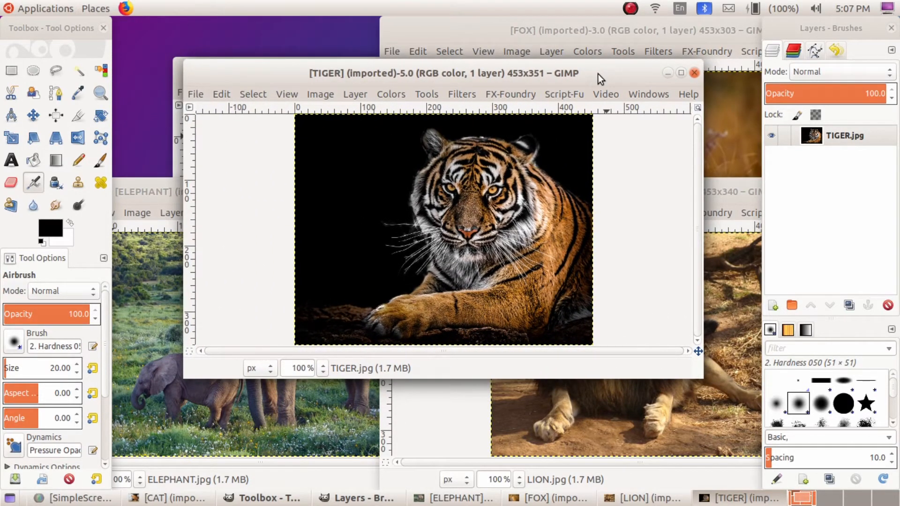
left_click(456, 94)
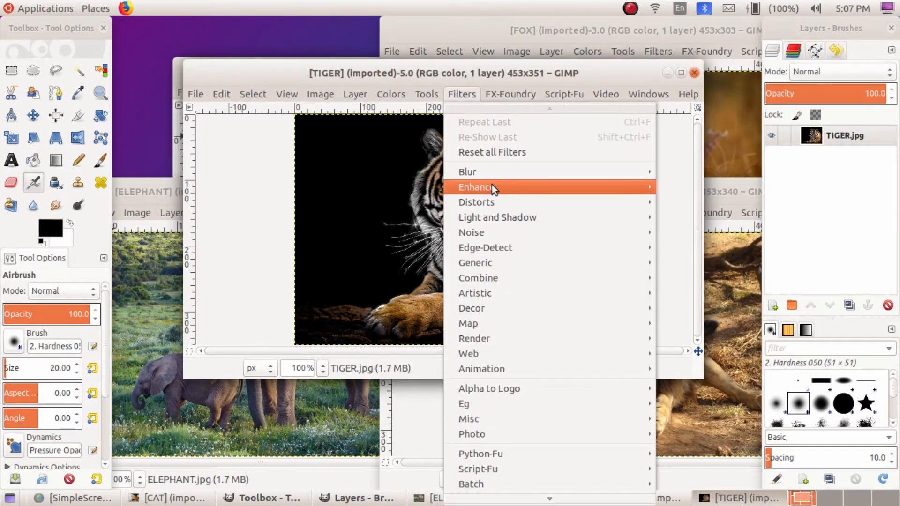
mouse_move(504, 370)
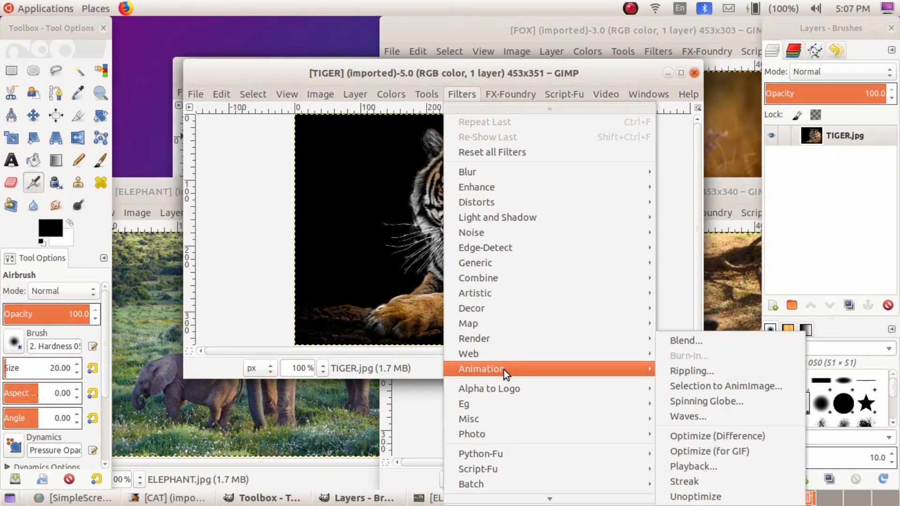
mouse_move(509, 279)
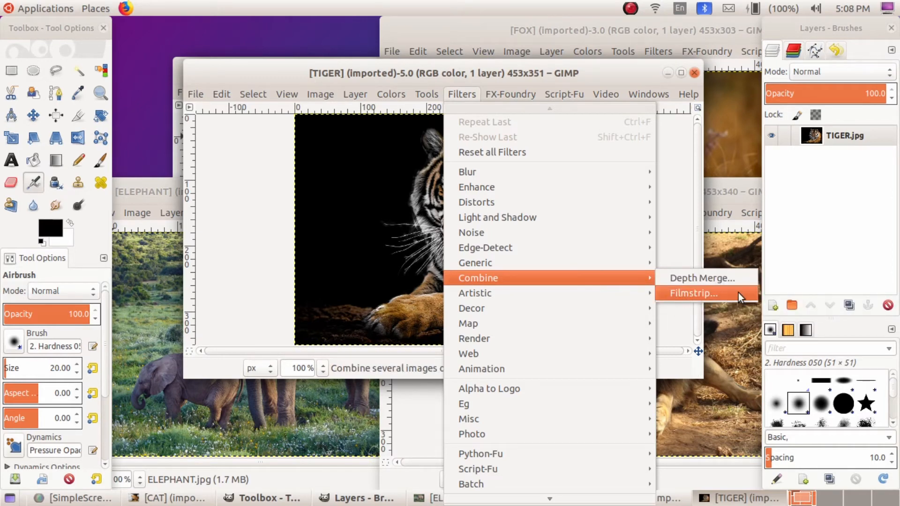
left_click(710, 293)
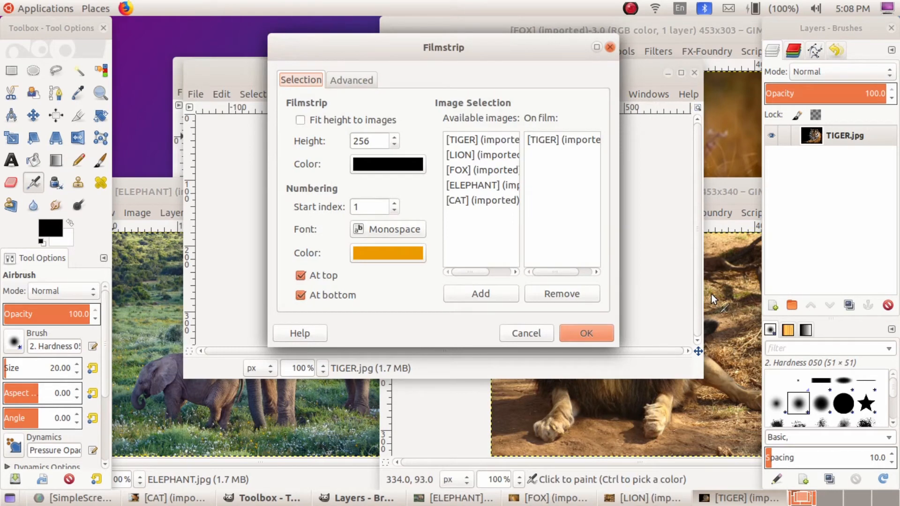
left_click_drag(498, 52, 481, 85)
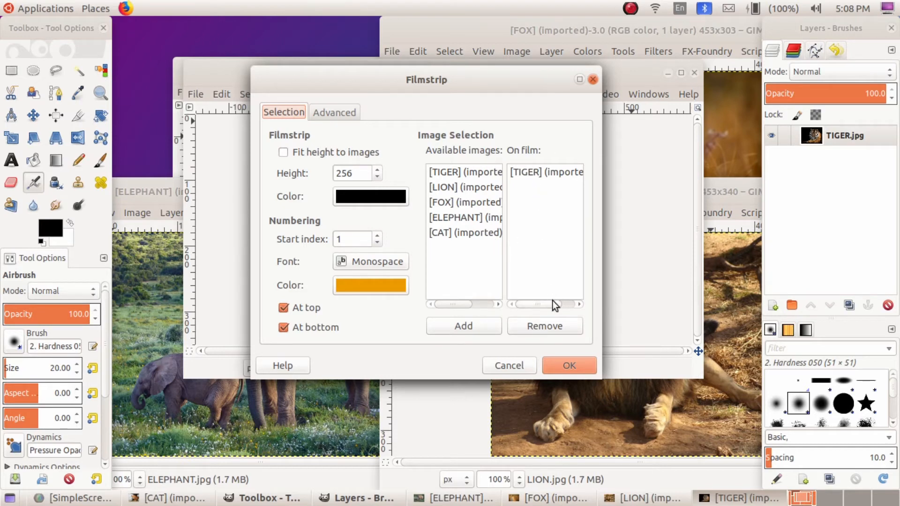
Step: Add the LION, FOX, ELEPHANT and CAT images to the film after TIGER and generate the filmstrip
left_click(480, 189)
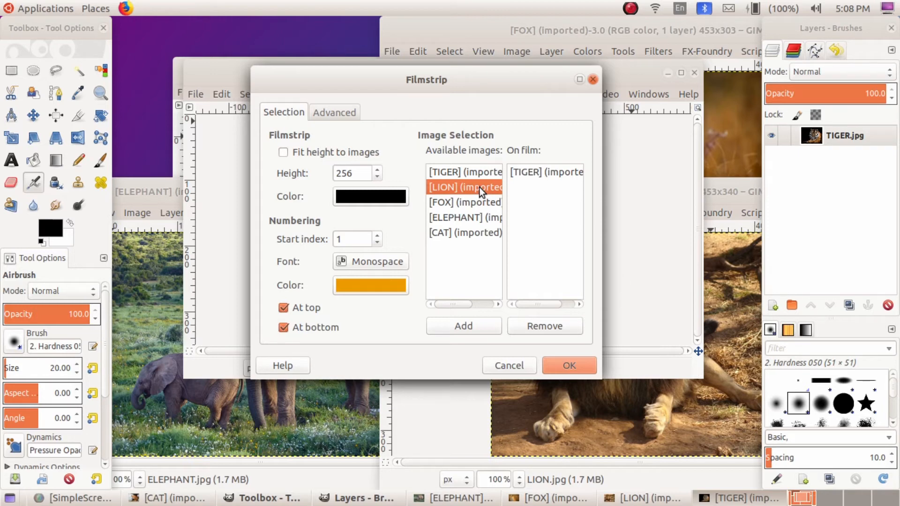
left_click(457, 233, "shift")
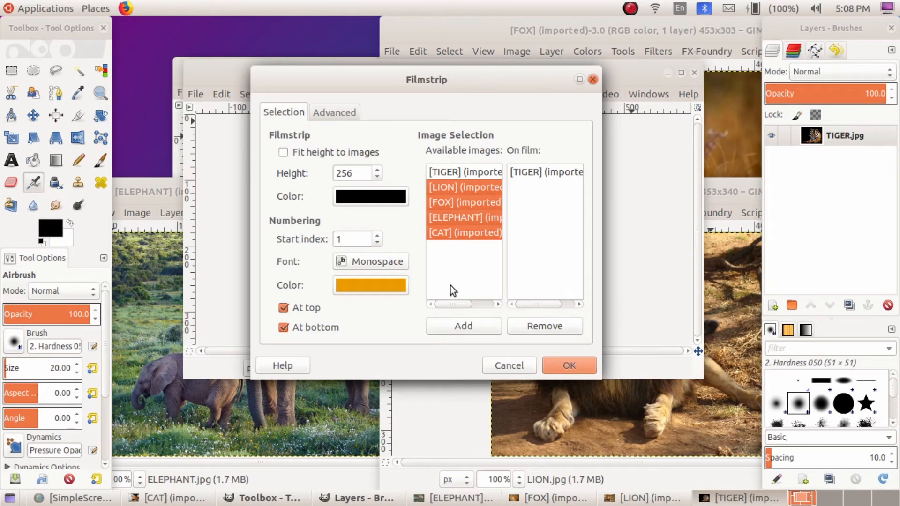
left_click(468, 327)
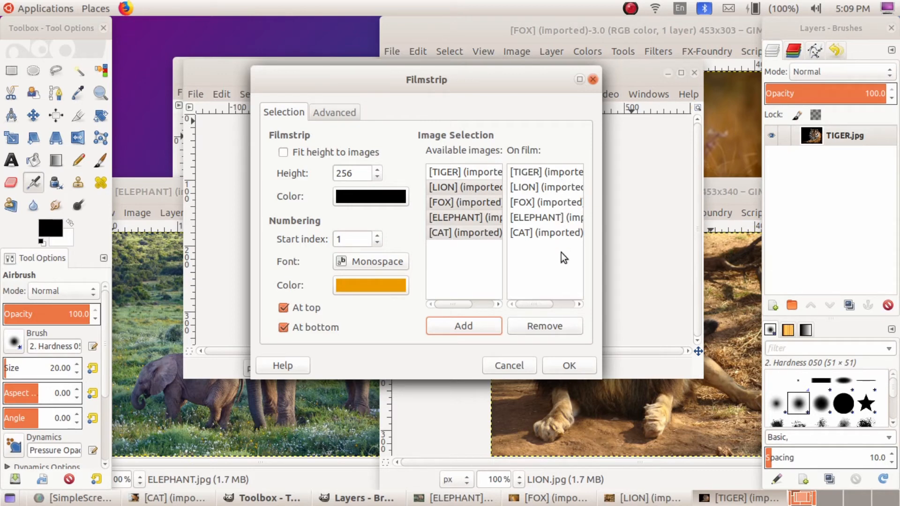
left_click(569, 367)
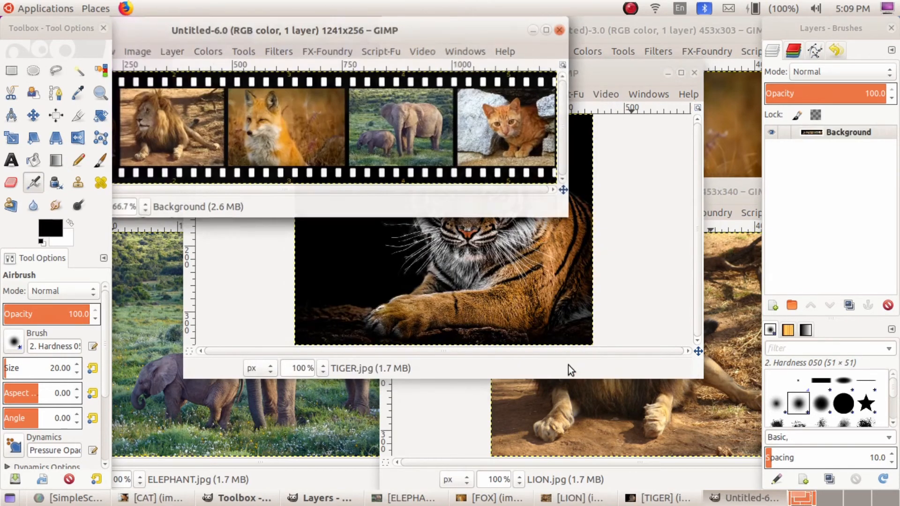
Step: Export the filmstrip image to the Desktop as FILMSTRIP.png, keeping the default PNG options
left_click_drag(392, 41, 549, 110)
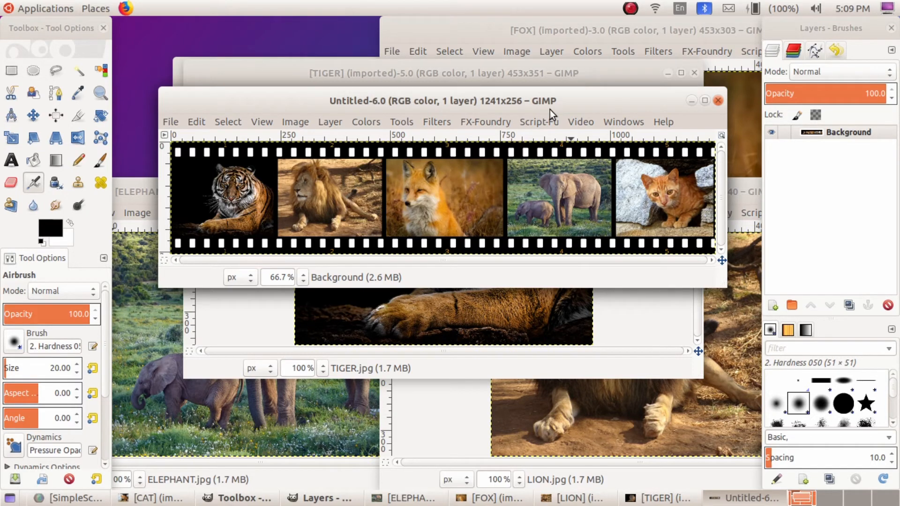
left_click(170, 122)
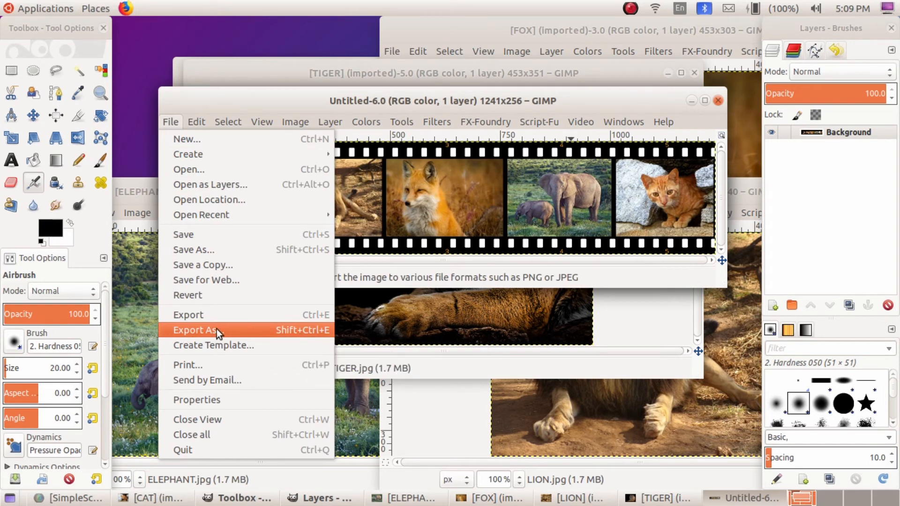
left_click(258, 331)
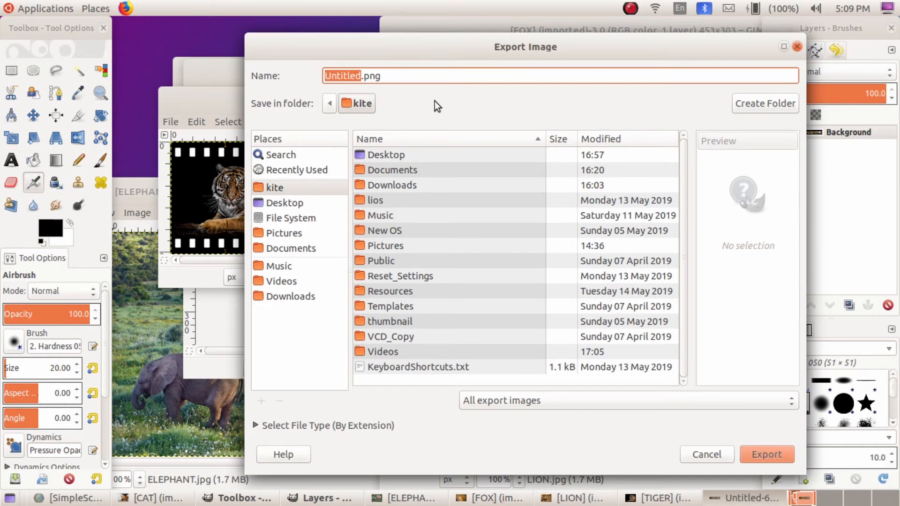
type("FIL")
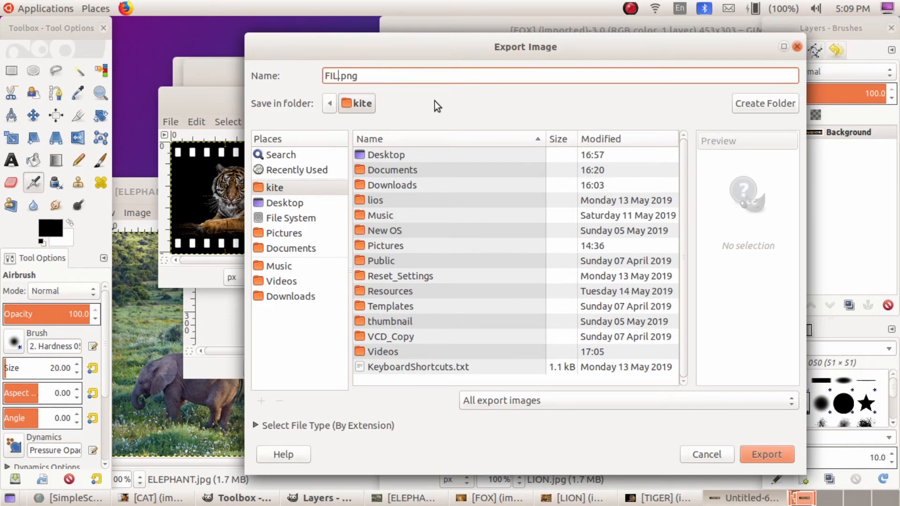
type("MSTRIP")
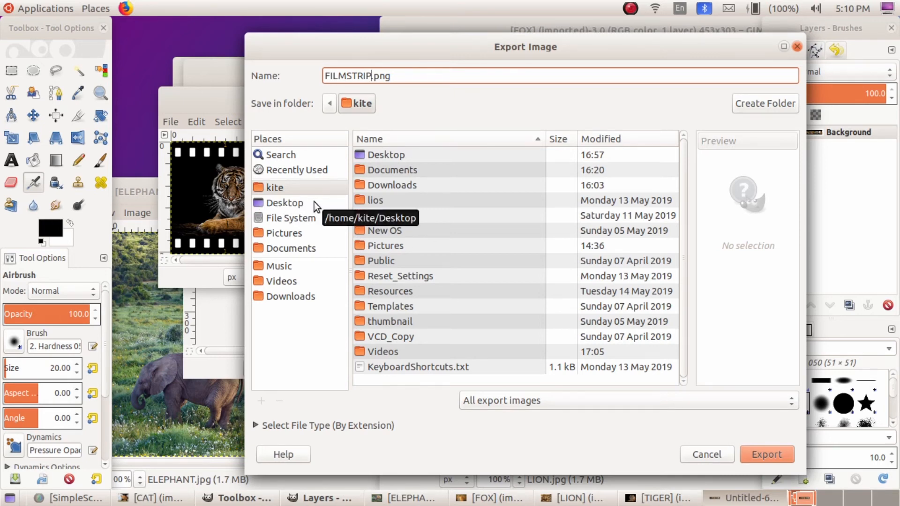
left_click(285, 203)
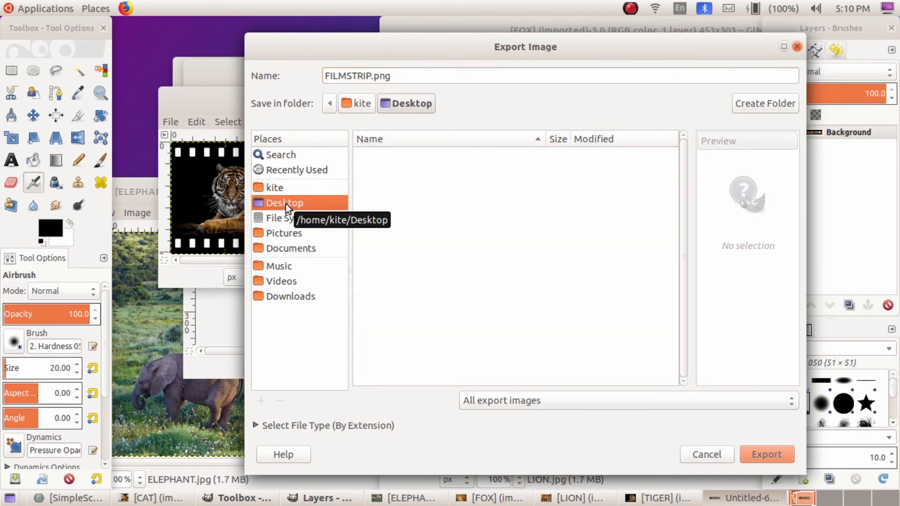
left_click(771, 454)
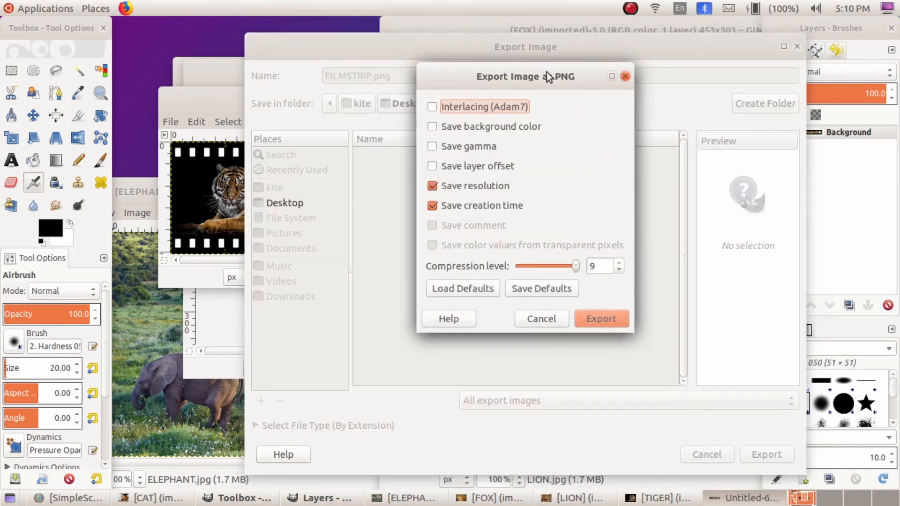
left_click_drag(549, 77, 486, 102)
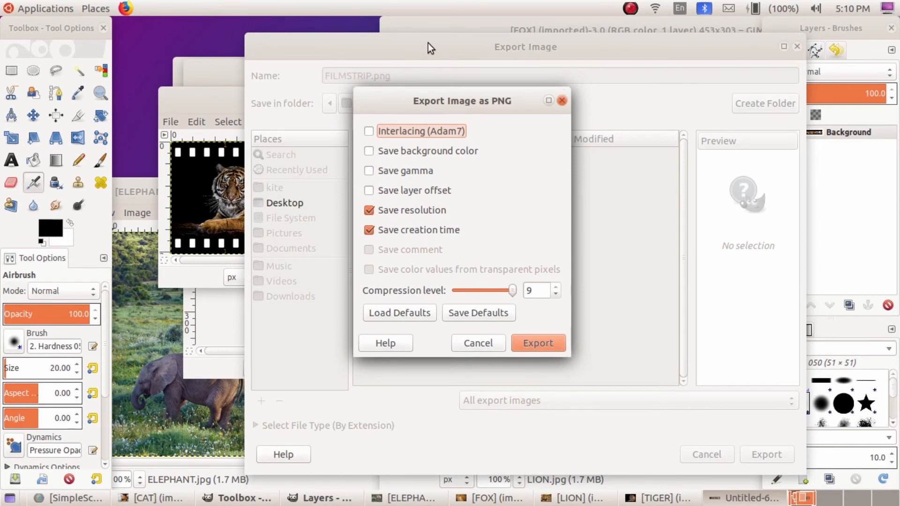
left_click(541, 346)
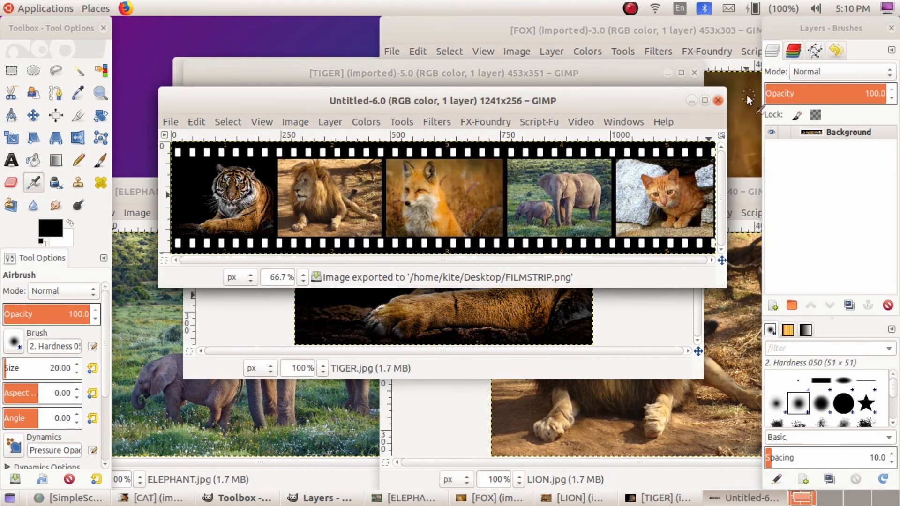
Step: Close the filmstrip and all five animal images, then quit the image editor
left_click(718, 100)
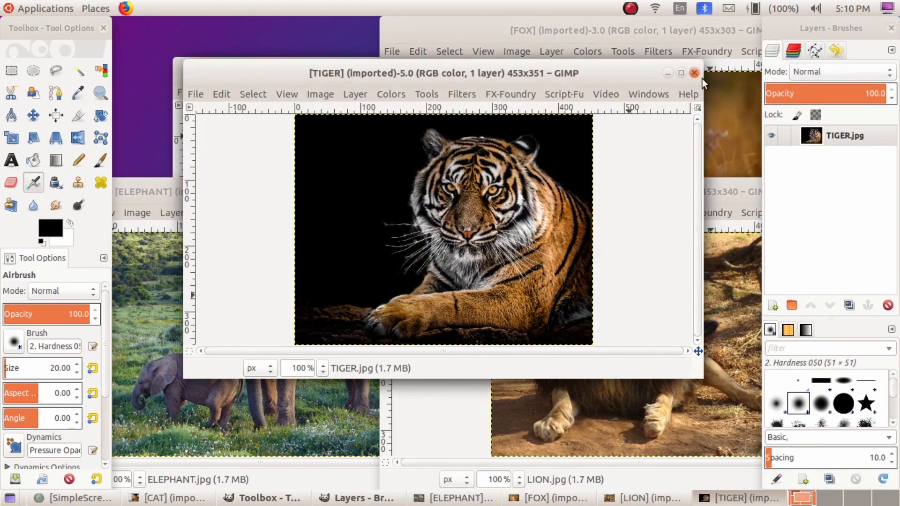
left_click(694, 72)
left_click_drag(687, 39, 391, 92)
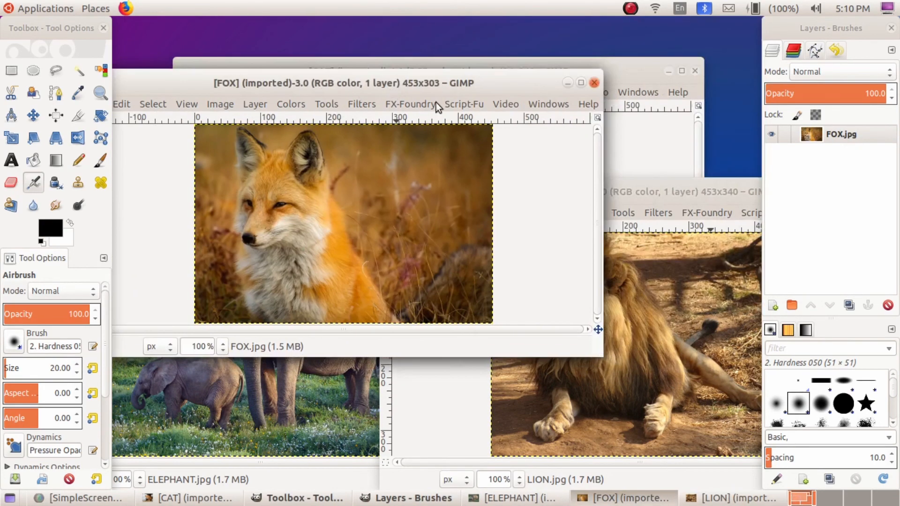
left_click(595, 83)
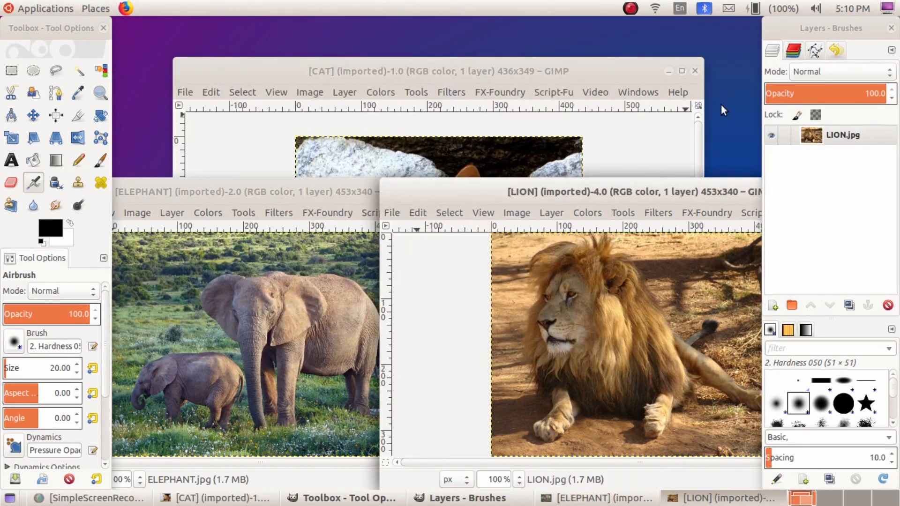
left_click(694, 75)
left_click(693, 75)
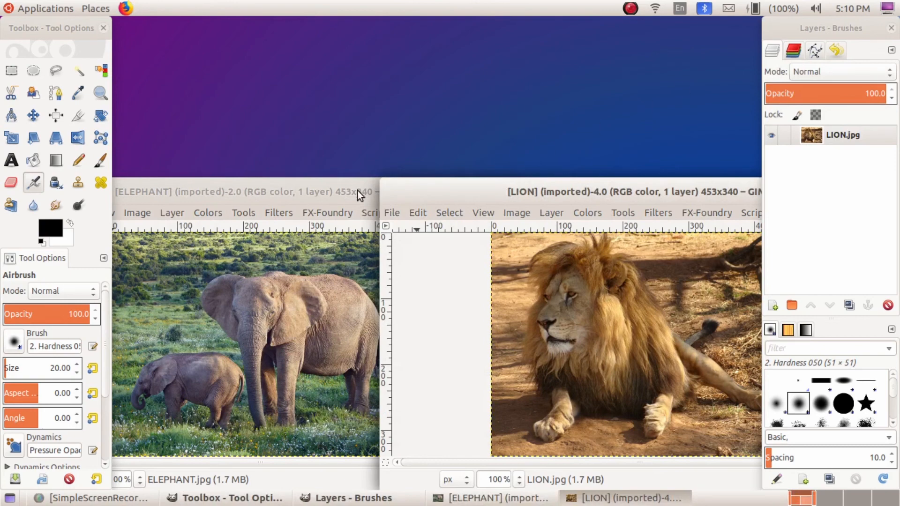
left_click_drag(441, 195, 293, 200)
left_click(739, 192)
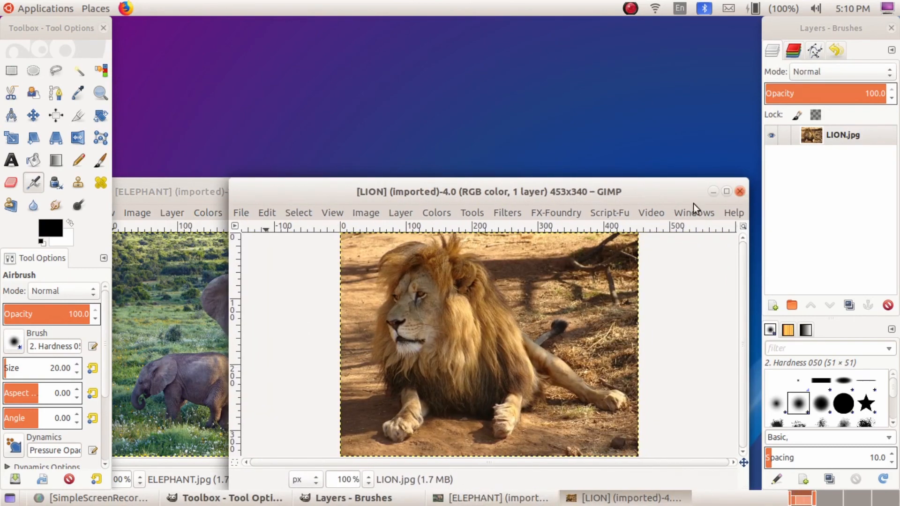
left_click(511, 192)
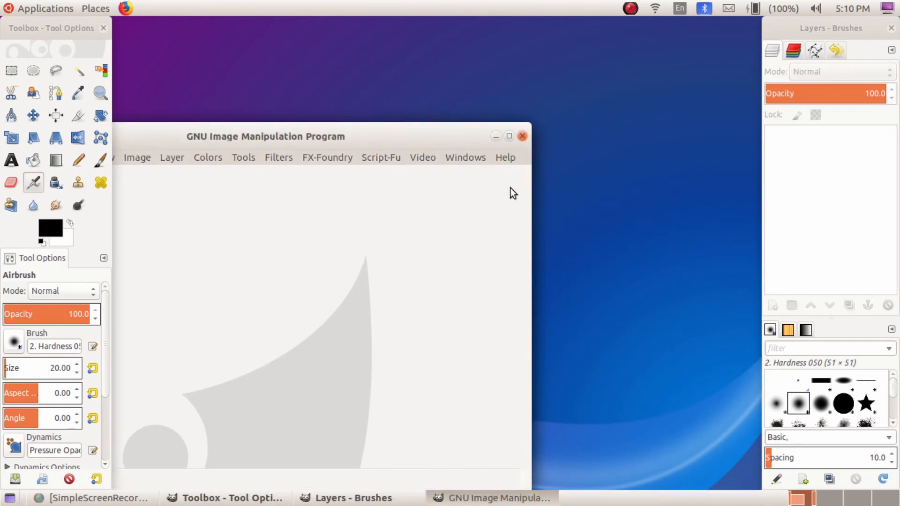
left_click(521, 136)
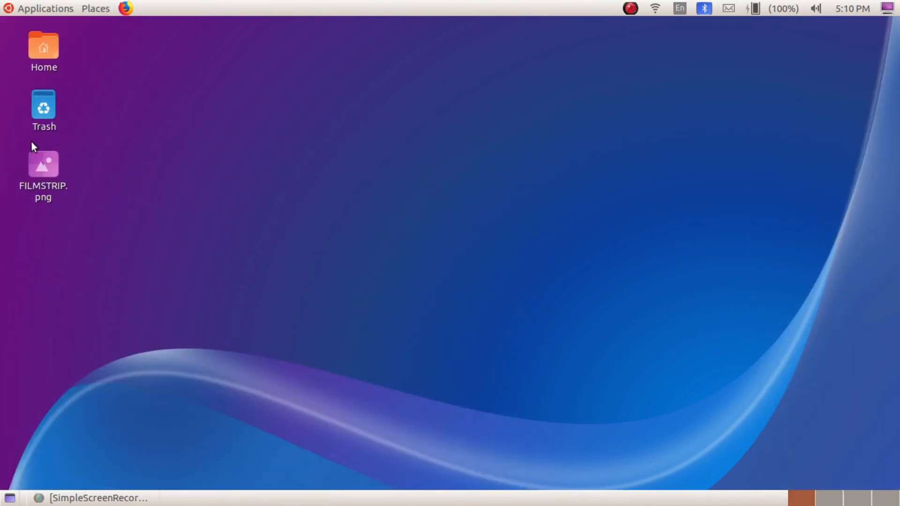
Step: Open FILMSTRIP.png from the desktop in the image viewer and examine the exported filmstrip
double_click(44, 167)
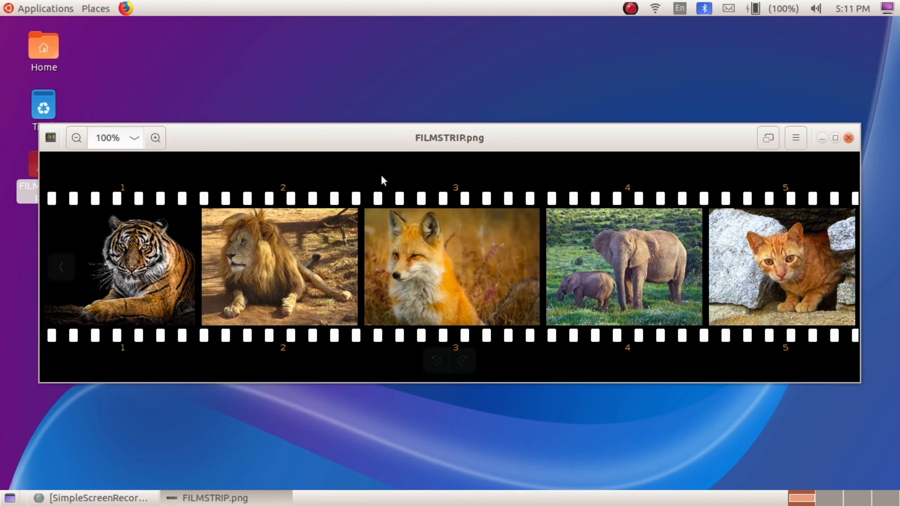
left_click_drag(520, 141, 490, 148)
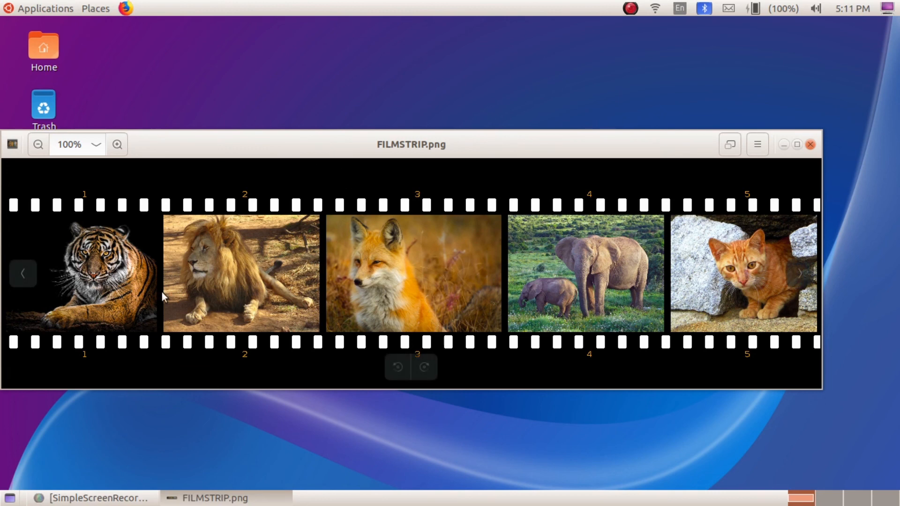
left_click_drag(524, 148, 561, 126)
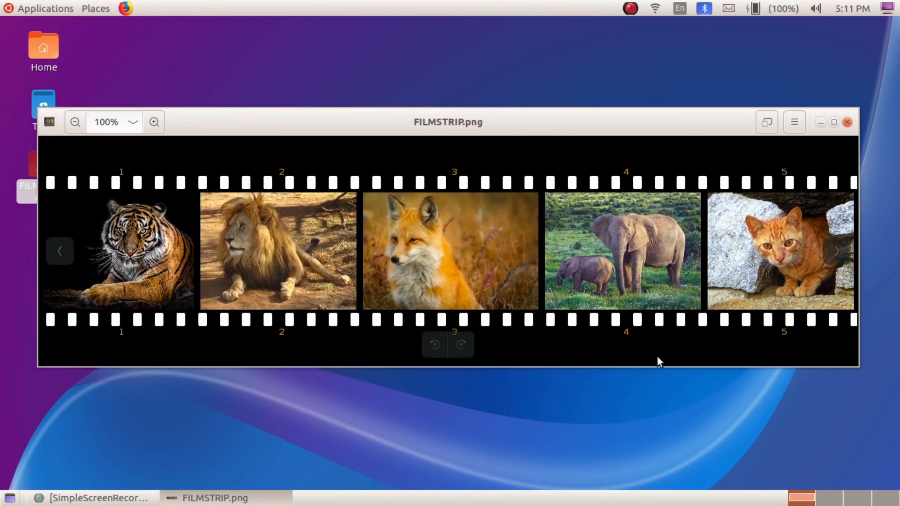